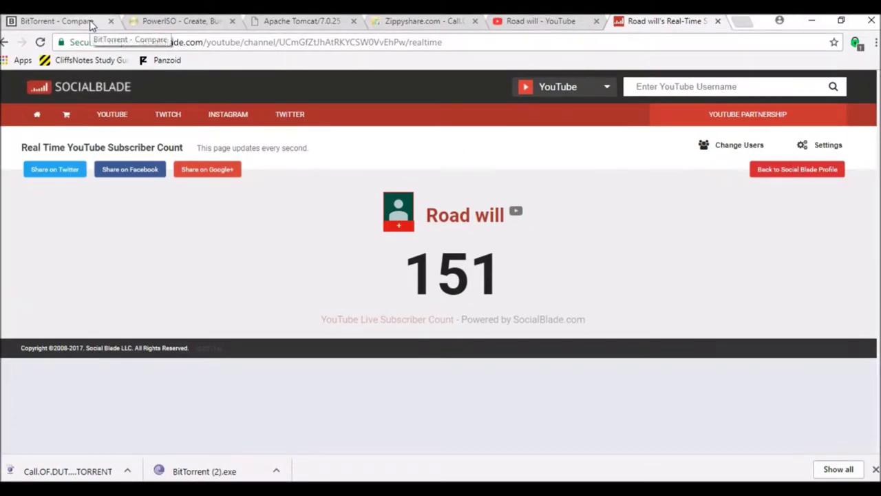
- View the BitTorrent feature comparison page with its free download and the PowerISO v6.9 download page
left_click(90, 25)
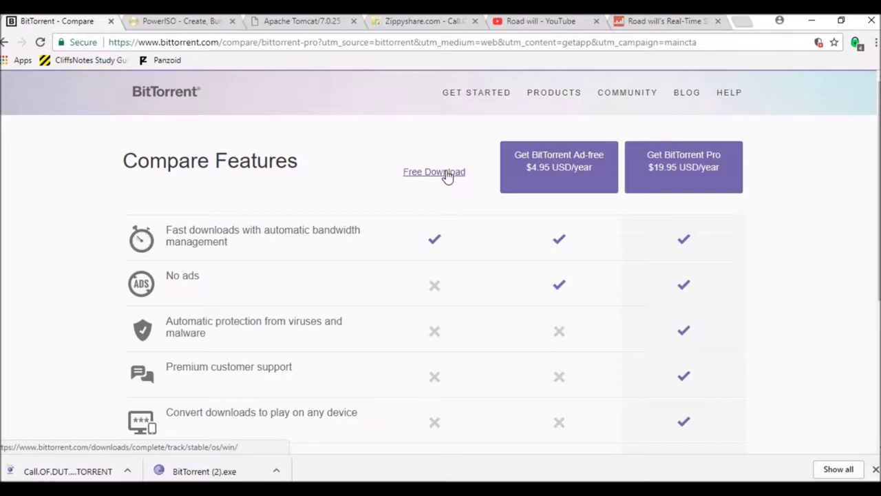
left_click(184, 21)
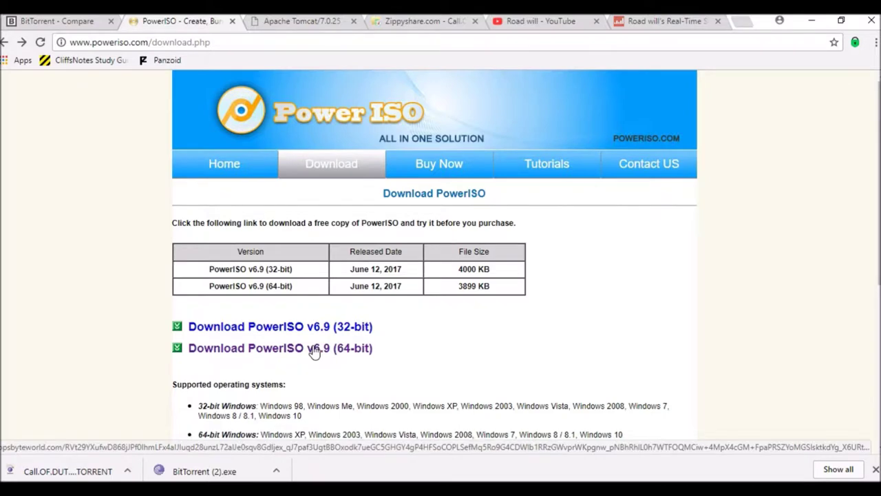
- Download Call.OF.DUTY.INFINITE.WARFARE-RELOADED.TORRENT from the Zippyshare page, closing the advertising page that pops up
left_click(441, 18)
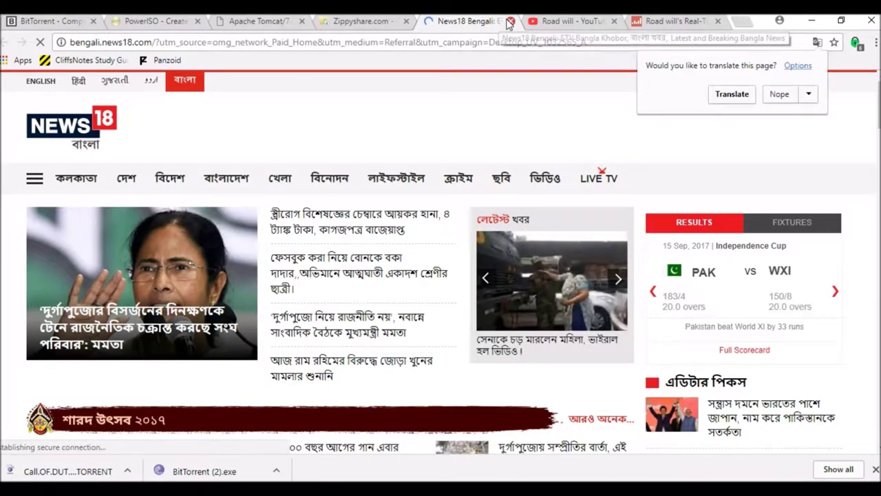
left_click(510, 22)
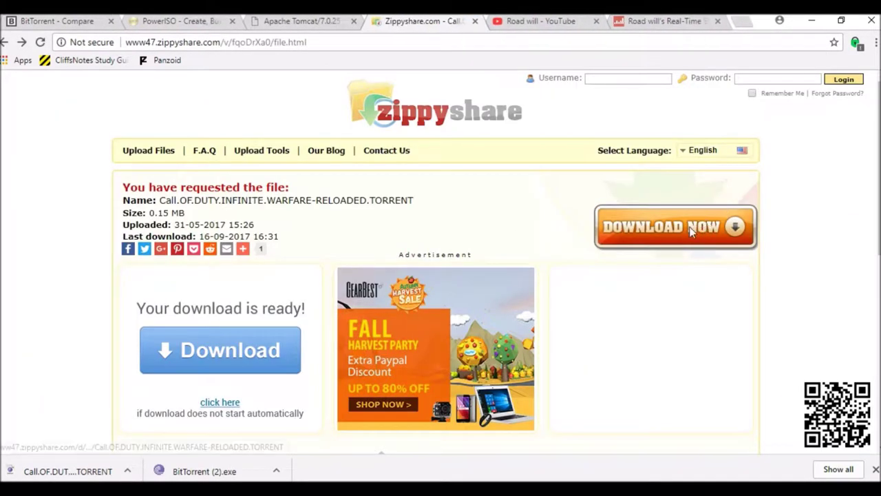
left_click(691, 232)
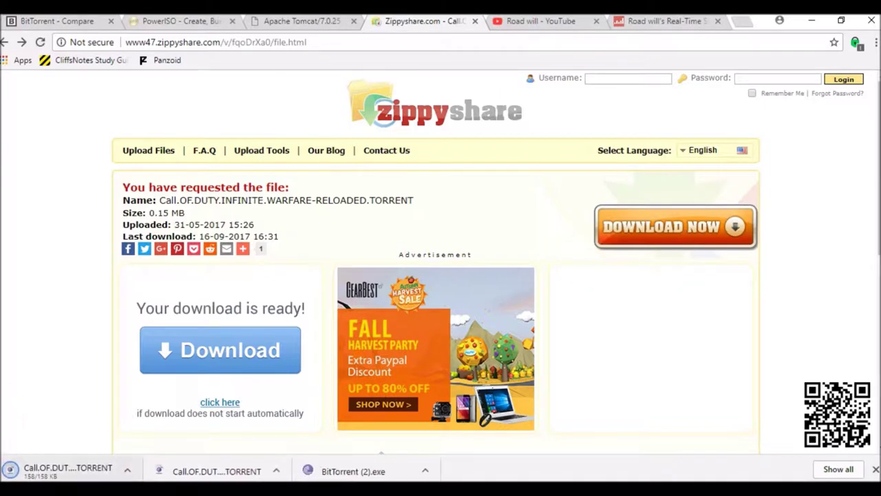
- Open the downloaded torrent file in BitTorrent and add it with D:\ as the save location
left_click(78, 470)
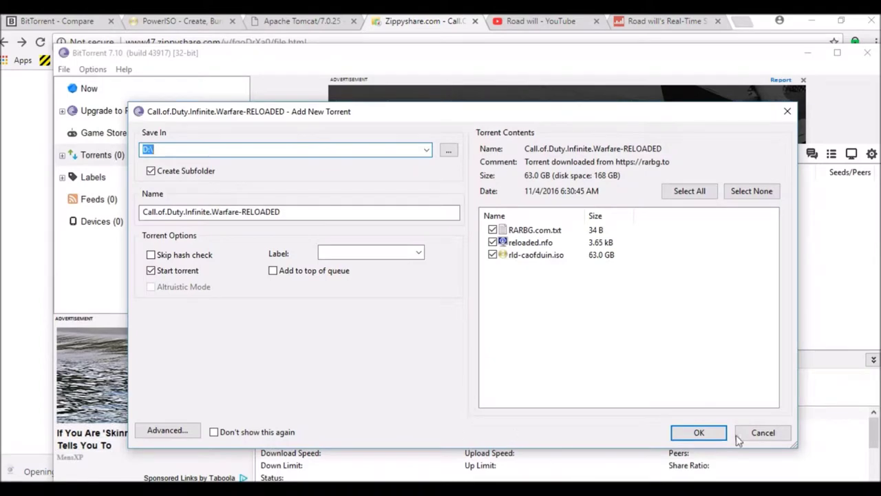
left_click(720, 437)
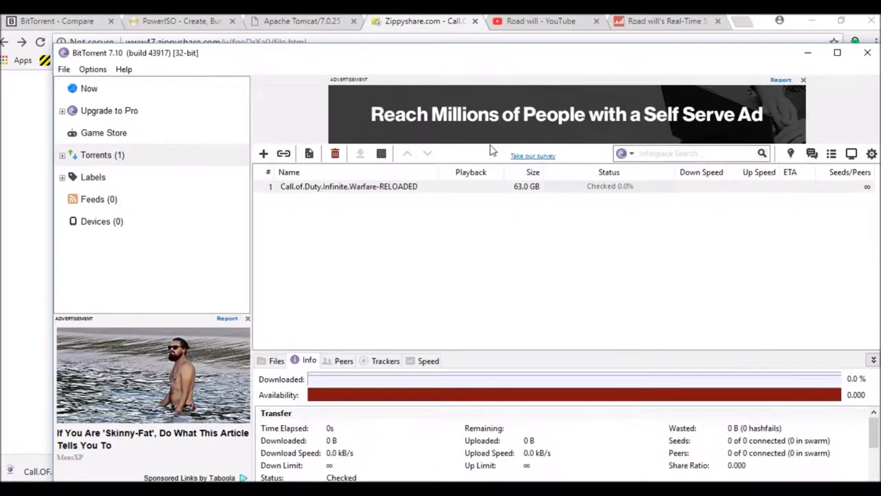
- Remove the Call.of.Duty.Infinite.Warfare-RELOADED torrent from the BitTorrent list
right_click(486, 189)
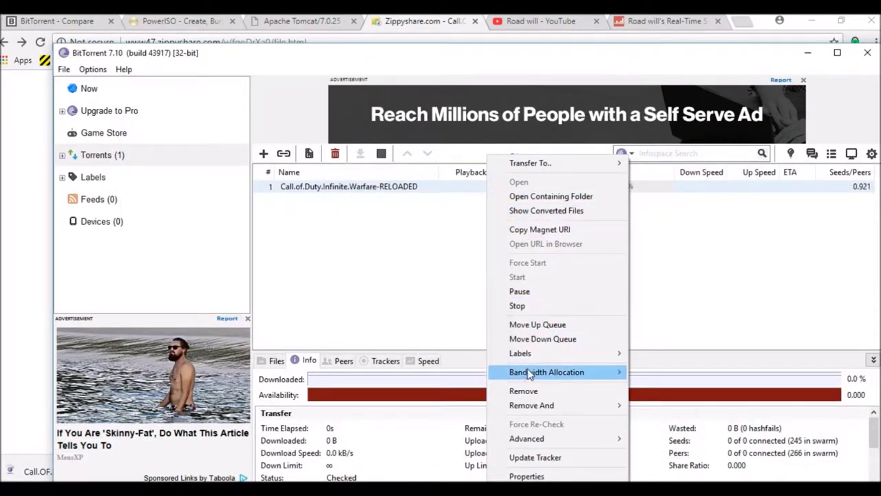
left_click(524, 391)
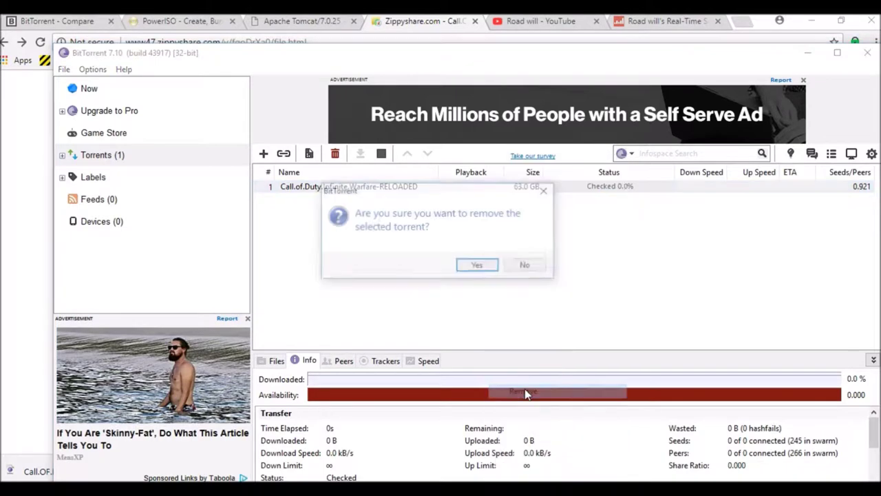
left_click(484, 267)
- Close BitTorrent and minimize the browser to get back to the desktop
left_click(868, 52)
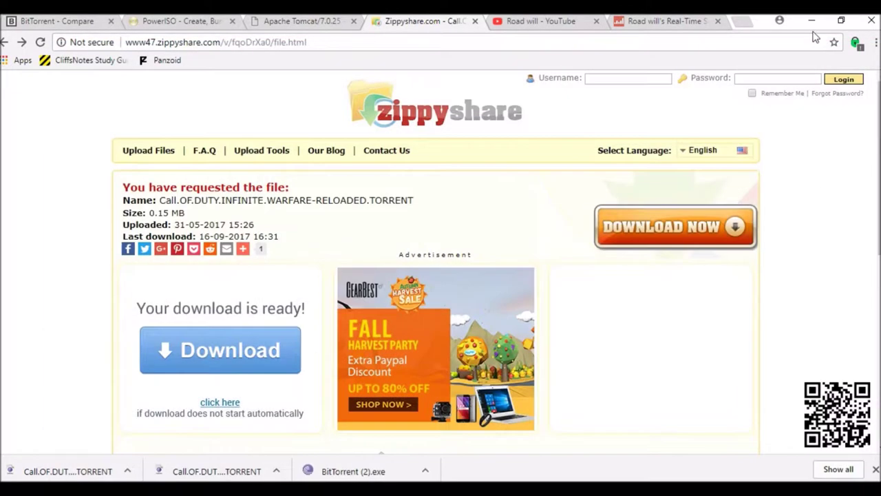
left_click(812, 22)
right_click(140, 26)
left_click(451, 26)
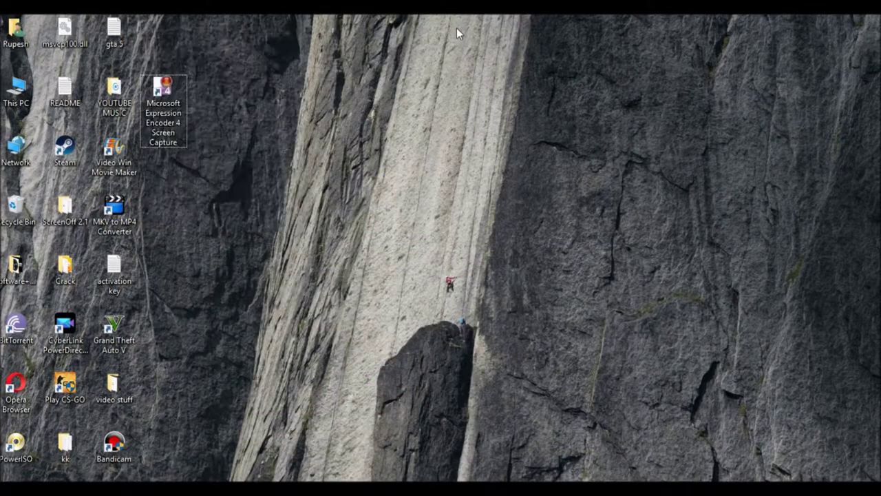
right_click(456, 27)
left_click(488, 67)
- Open the Call.of.Duty.Infinite.Warfare-RELOADED folder on New Volume (D:) in File Explorer
double_click(12, 93)
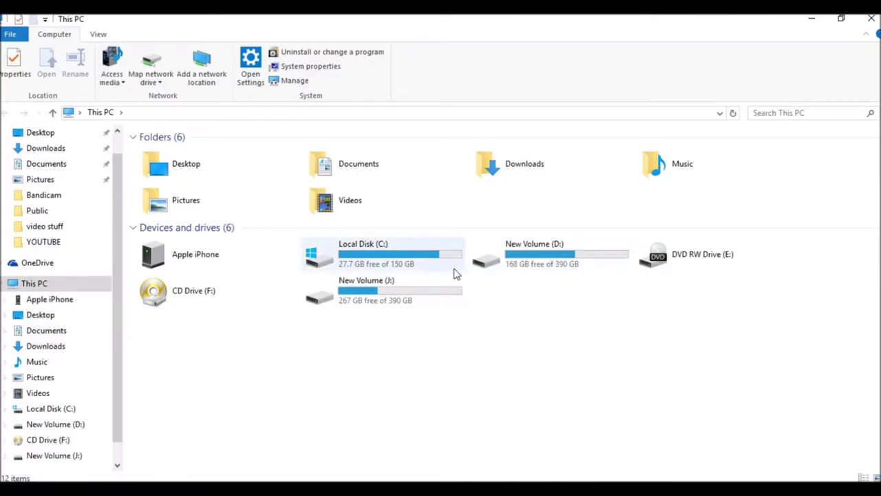
double_click(495, 248)
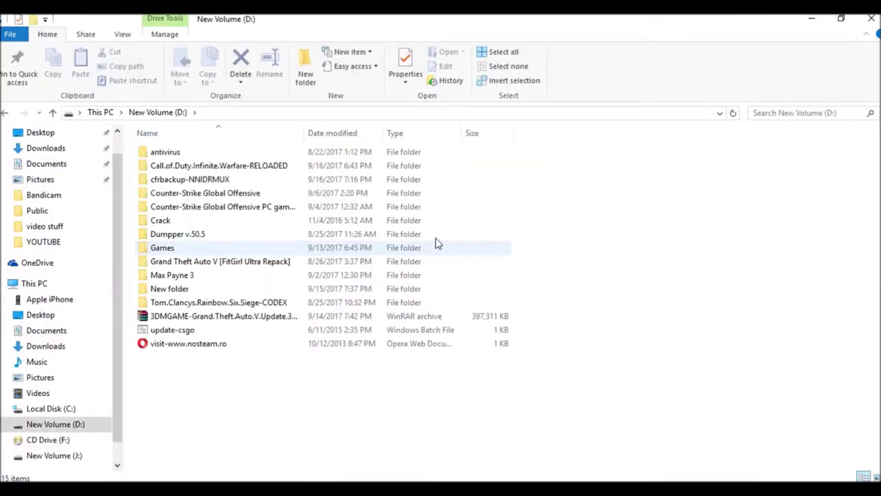
left_click(221, 170)
double_click(220, 169)
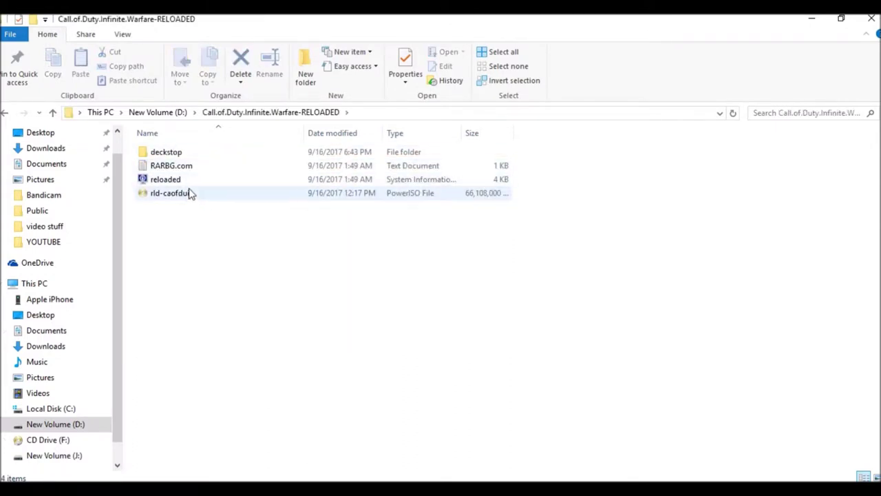
- Look at the PowerISO options for the number of virtual drives on the rld-caofduin image file
right_click(176, 193)
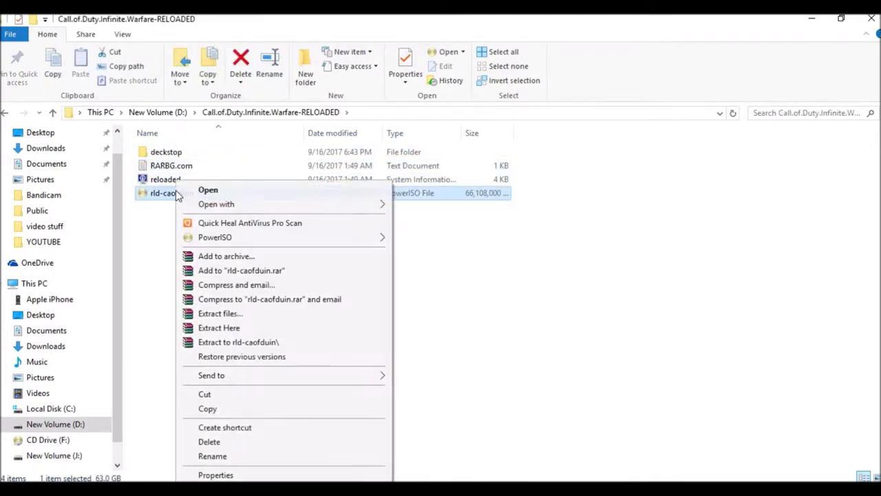
mouse_move(248, 236)
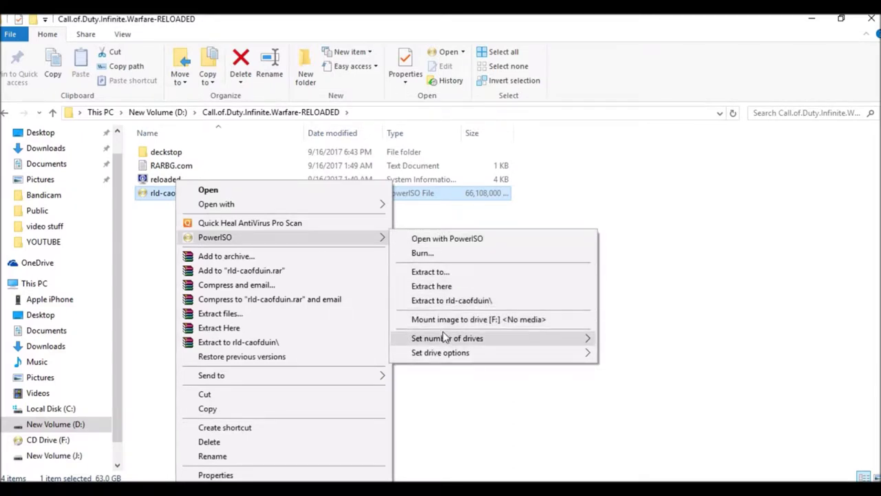
mouse_move(442, 332)
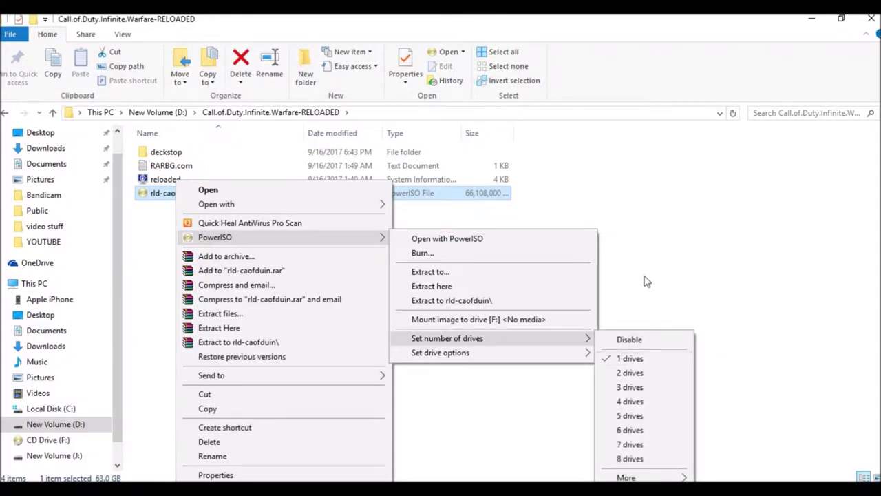
right_click(609, 230)
left_click(701, 282)
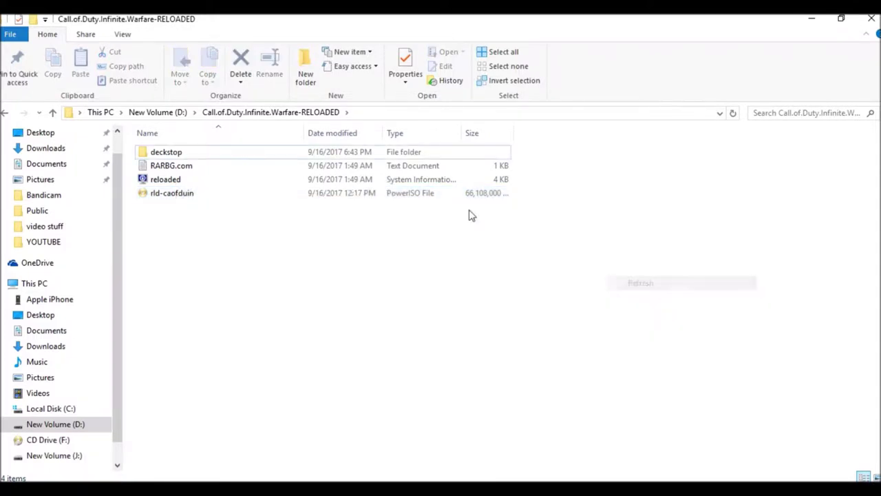
- Mount the rld-caofduin image to virtual drive F: with PowerISO
right_click(204, 198)
left_click(185, 195)
right_click(186, 196)
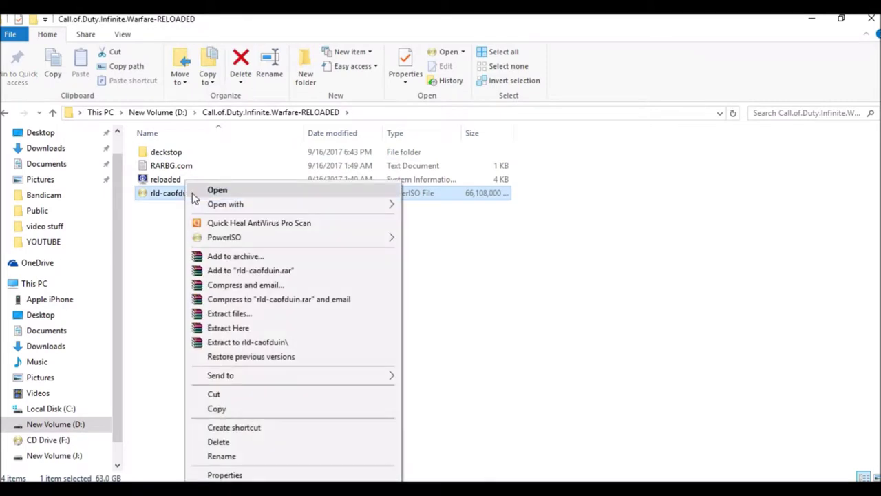
mouse_move(389, 242)
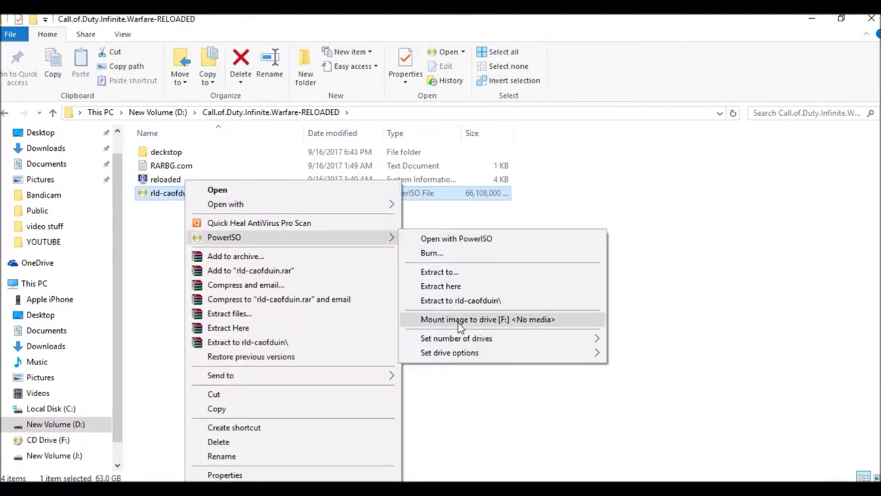
left_click(505, 320)
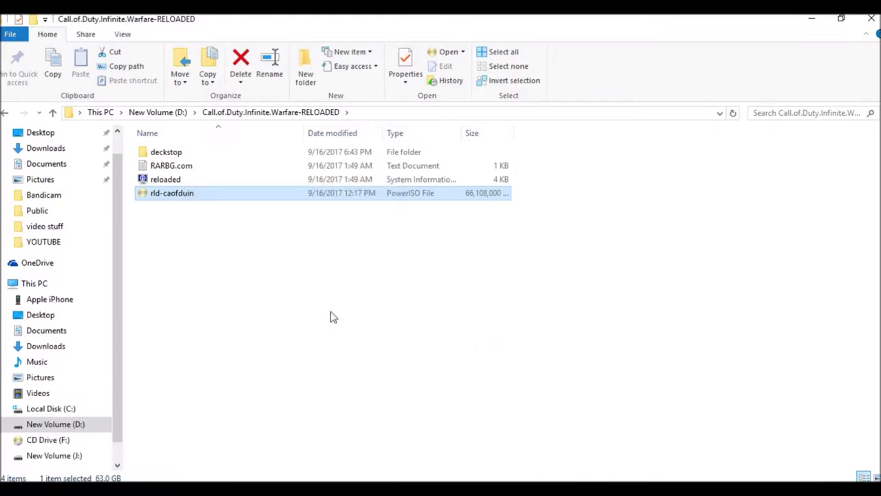
- Examine the files on the mounted Call of Duty: Infinite Warfare drive (F:) and return to This PC
left_click(4, 113)
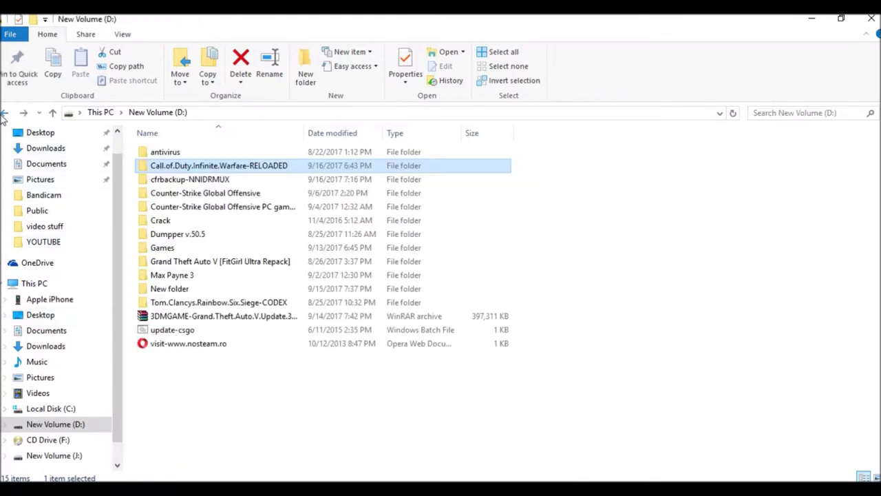
left_click(5, 114)
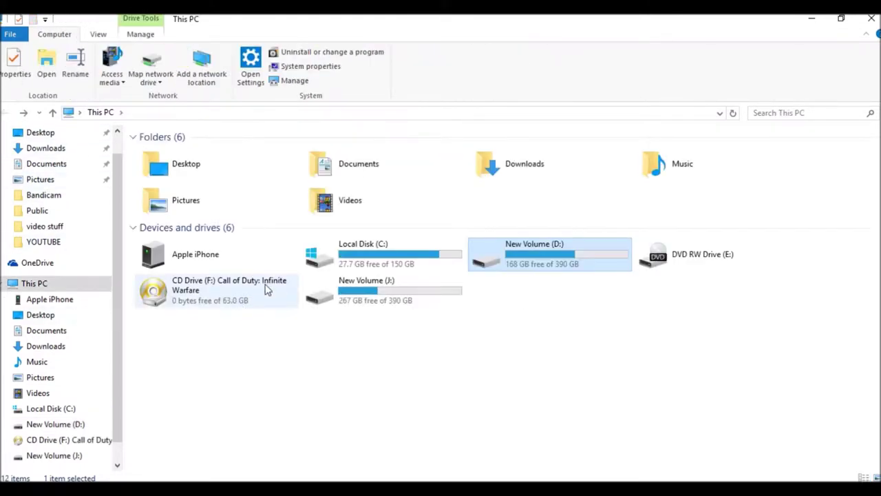
double_click(173, 298)
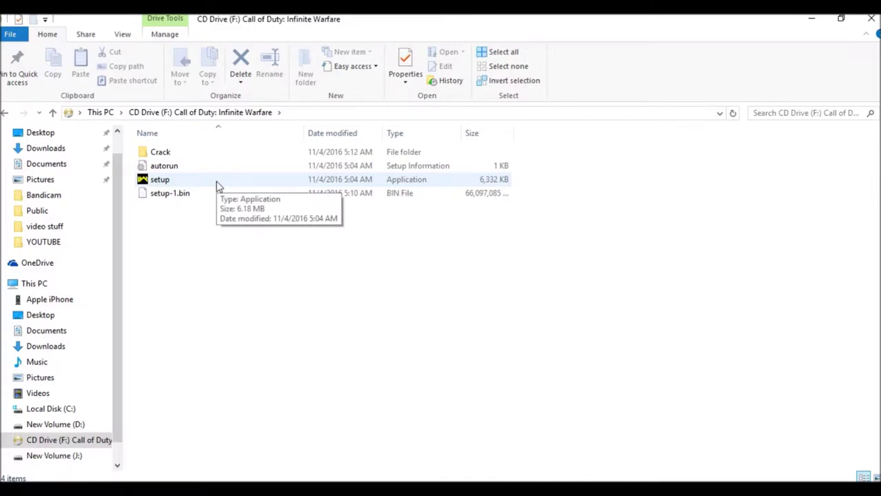
left_click(6, 113)
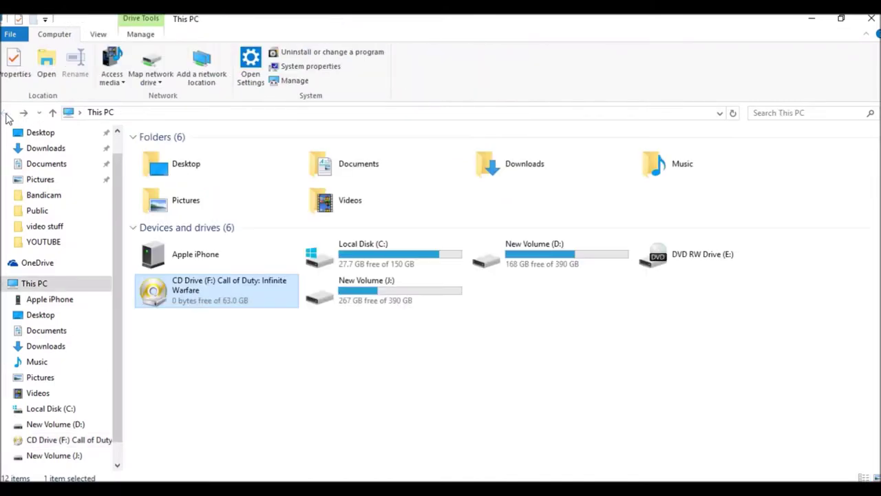
- Unmount the Call of Duty: Infinite Warfare image from drive F: with PowerISO and close the This PC window
right_click(256, 285)
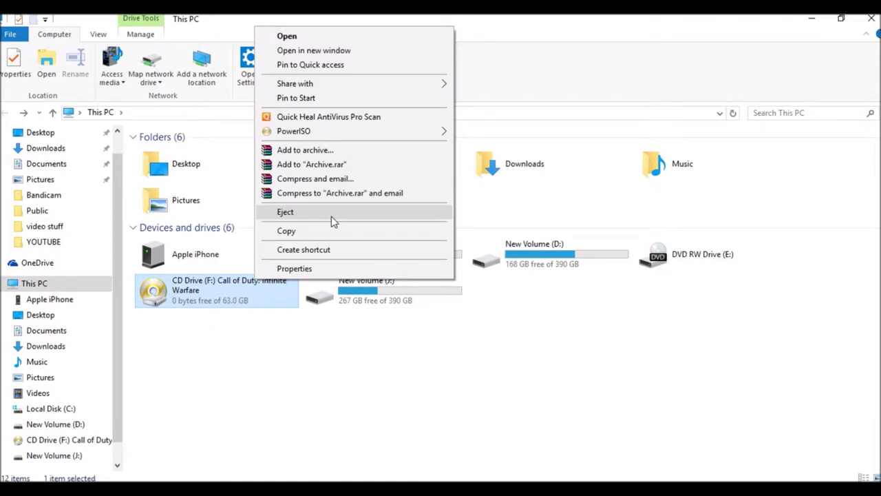
mouse_move(355, 132)
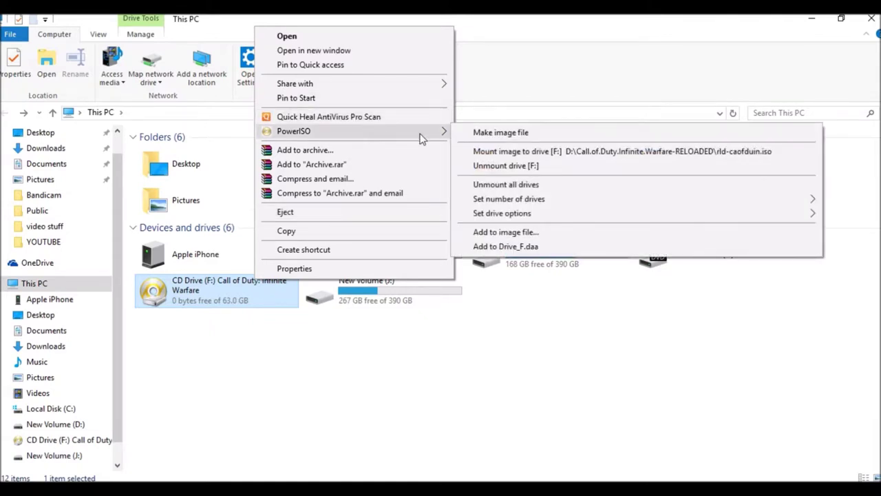
left_click(494, 166)
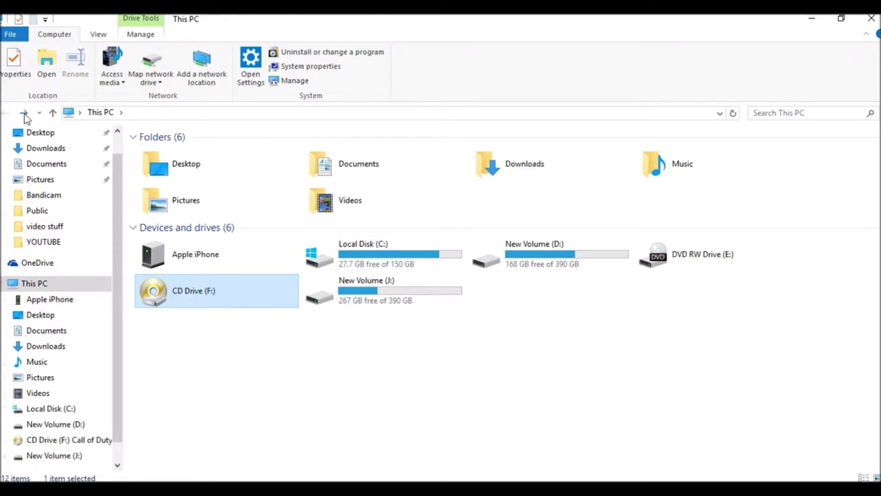
left_click(871, 21)
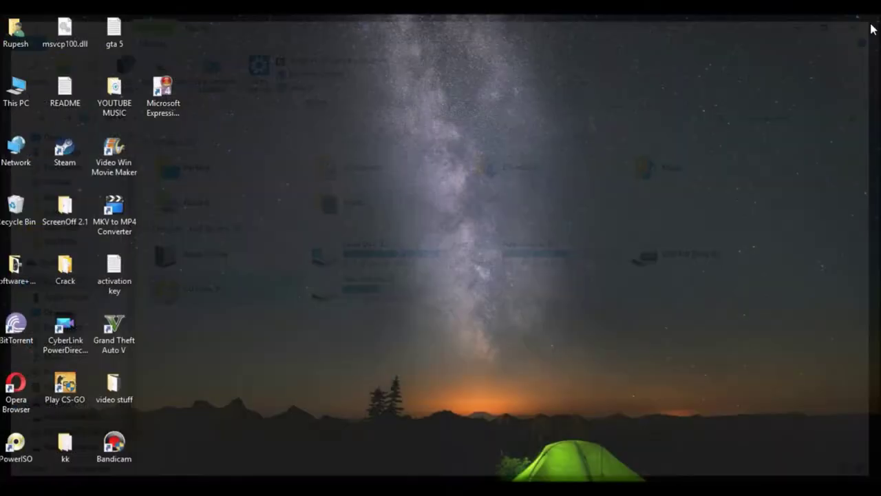
right_click(665, 97)
left_click(709, 136)
right_click(642, 143)
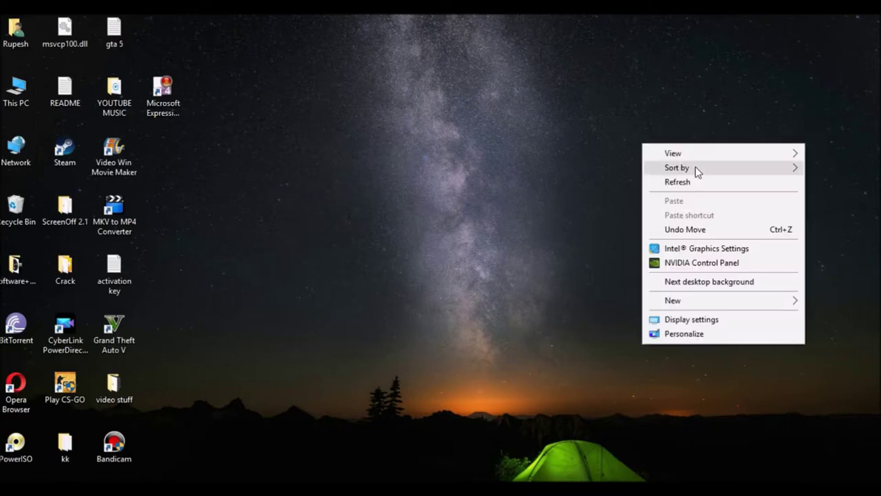
left_click(696, 182)
- Search Windows for "po", launch PowerISO from the results and continue with the unregistered version
key("super")
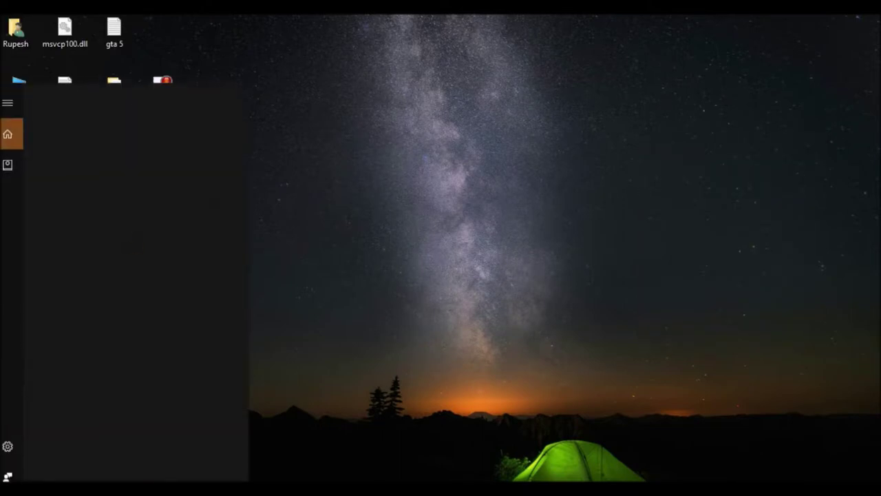
type("po")
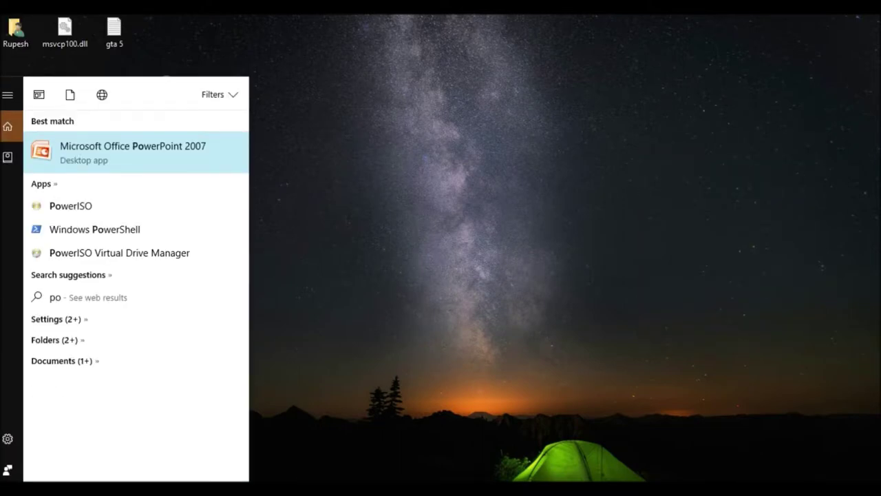
left_click(131, 214)
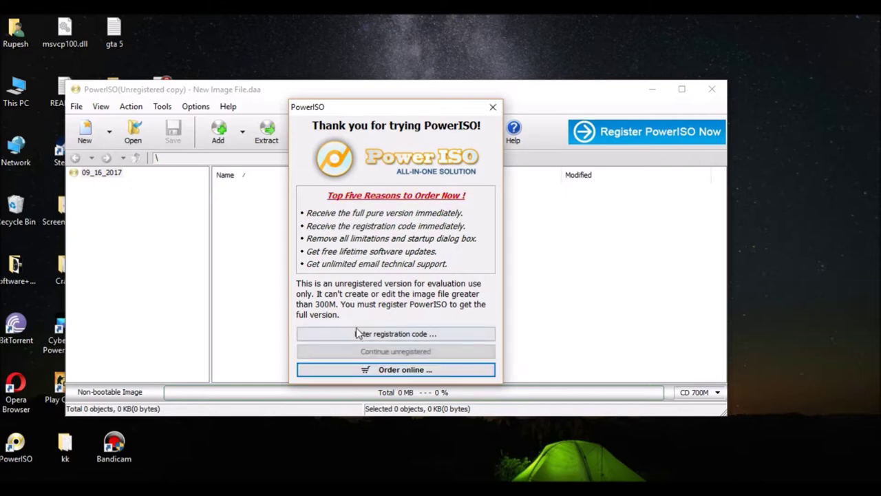
left_click(365, 352)
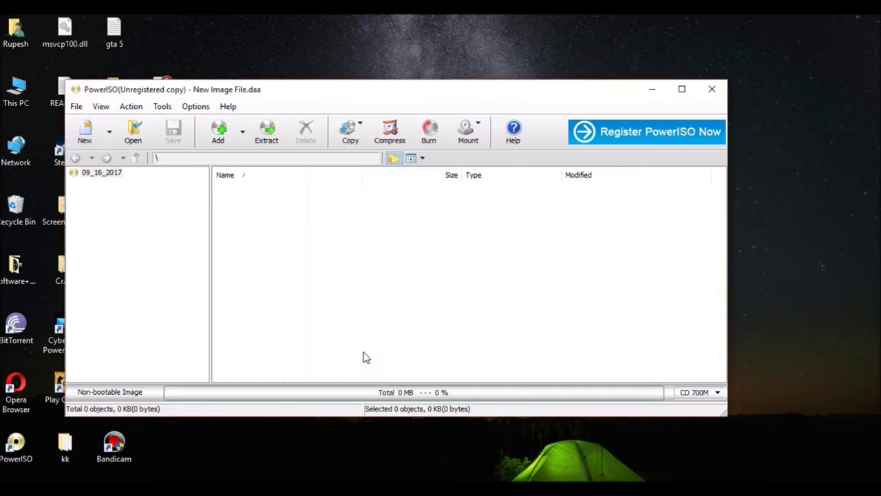
- Open the rld-caofduin image in PowerISO and select its Crack folder
left_click(141, 138)
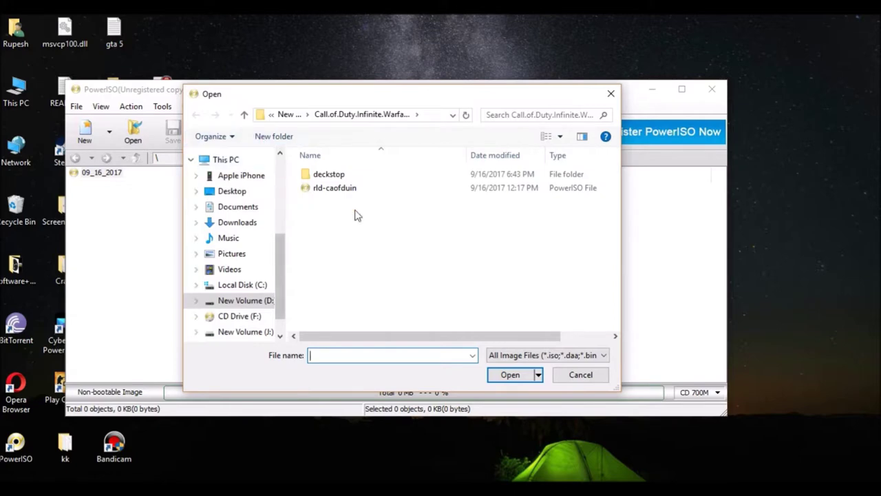
left_click(358, 190)
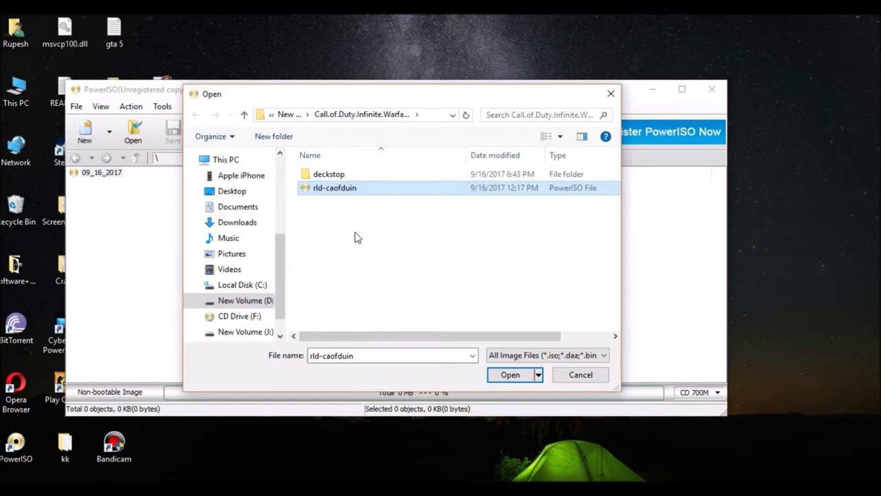
left_click(508, 374)
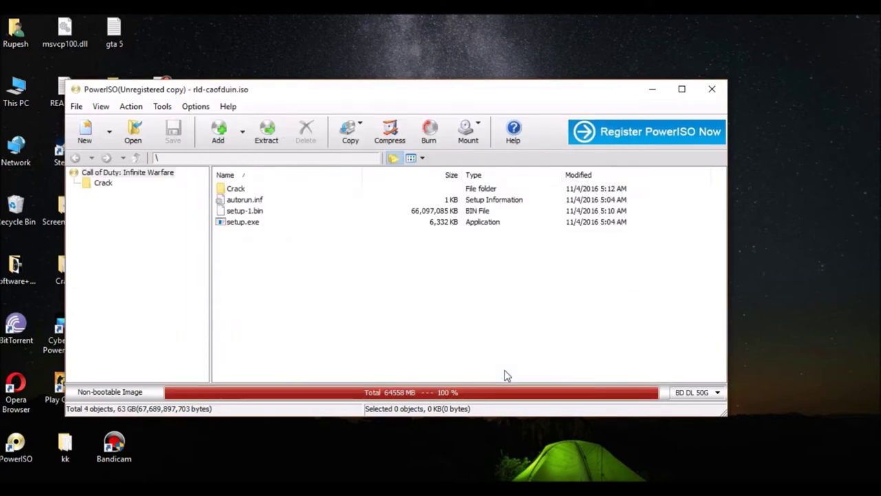
left_click(235, 191)
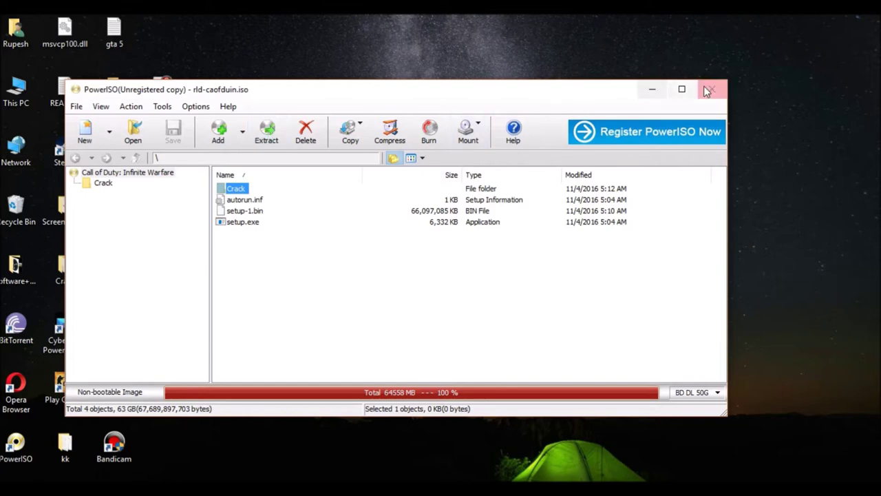
- Minimize the PowerISO window and refresh the desktop
left_click(651, 90)
right_click(646, 81)
left_click(662, 117)
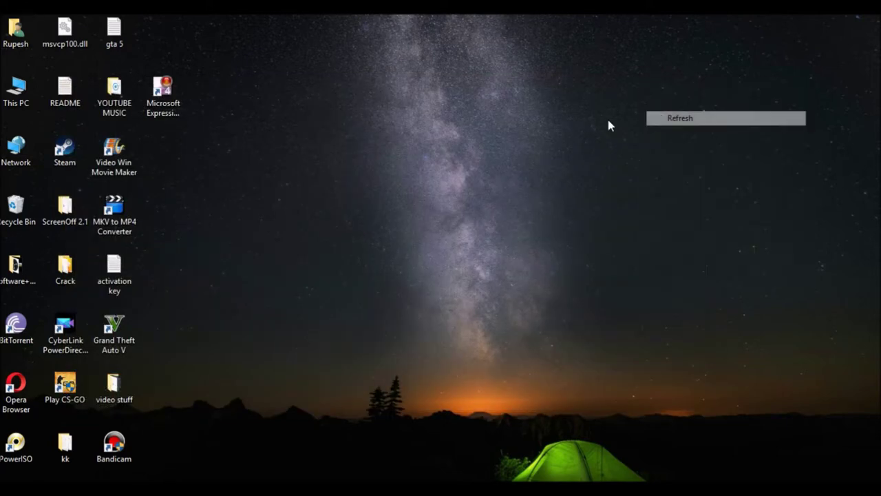
- Copy all the files from the Crack folder on New Volume (D:)
double_click(23, 84)
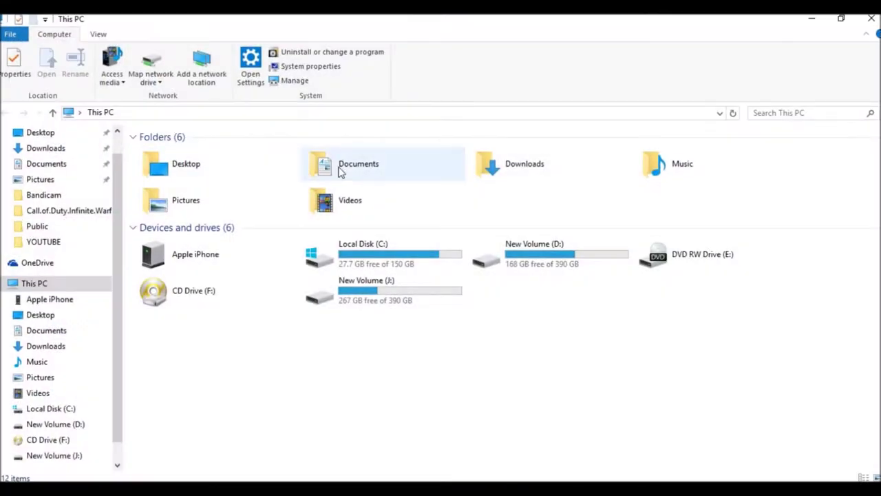
double_click(513, 266)
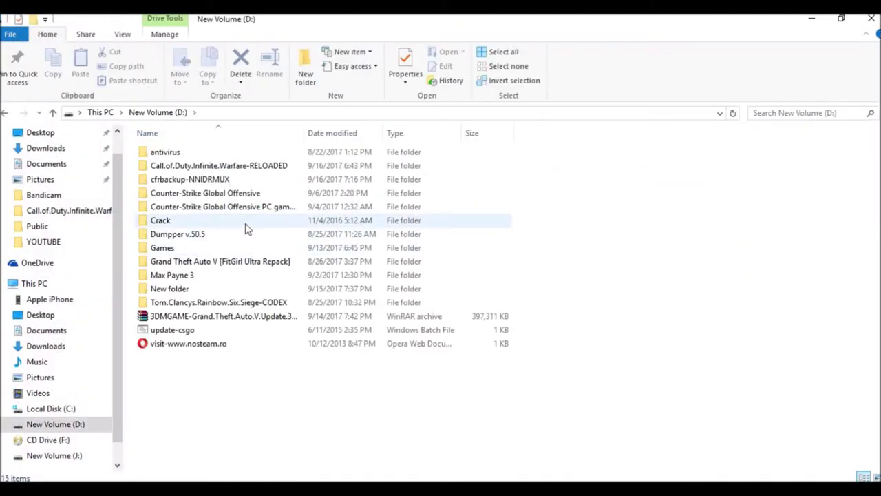
double_click(250, 221)
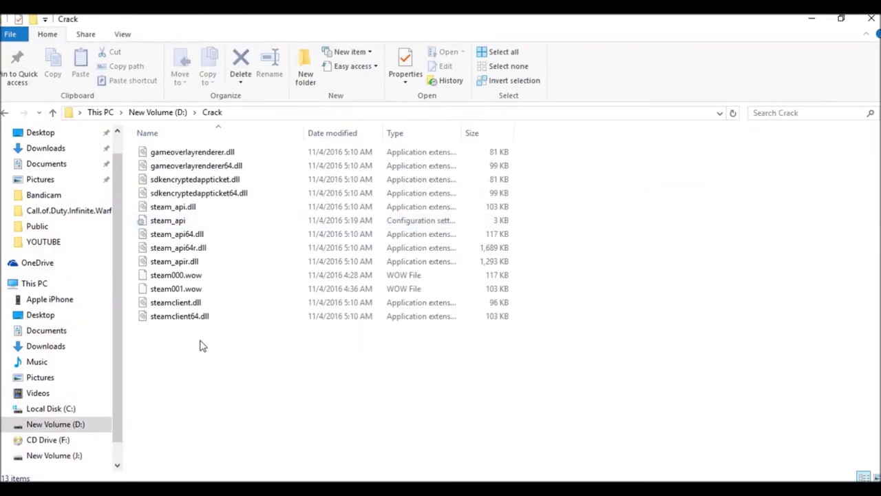
left_click_drag(193, 369, 218, 151)
right_click(218, 151)
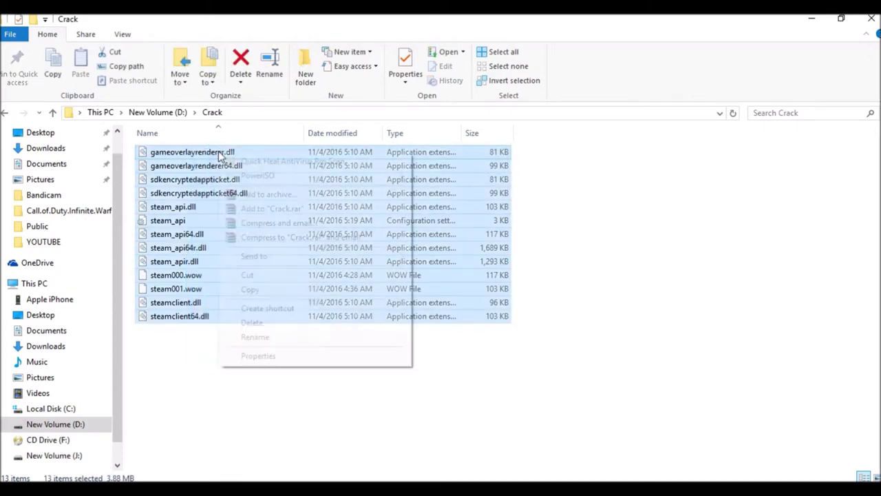
left_click(277, 290)
- Try to paste the copied crack files into the Call of Duty Infinite Warfare folder on New Volume (J:), then cancel and close the folder window
left_click(5, 113)
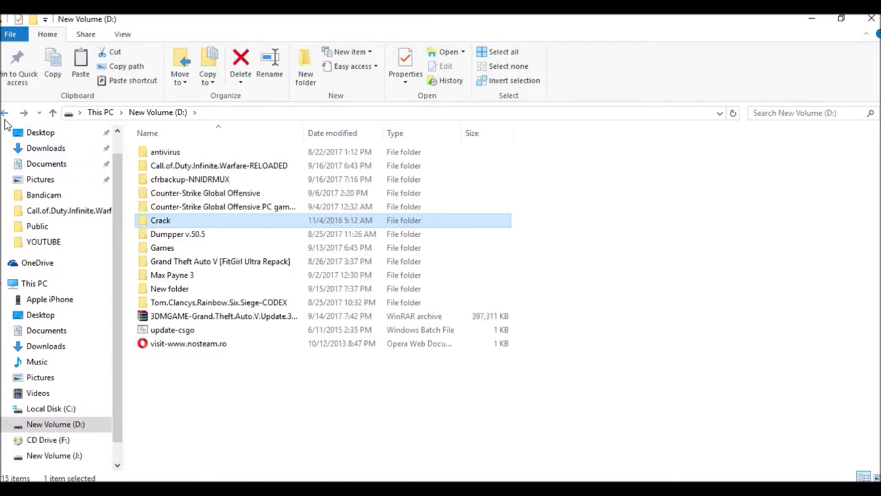
left_click(5, 113)
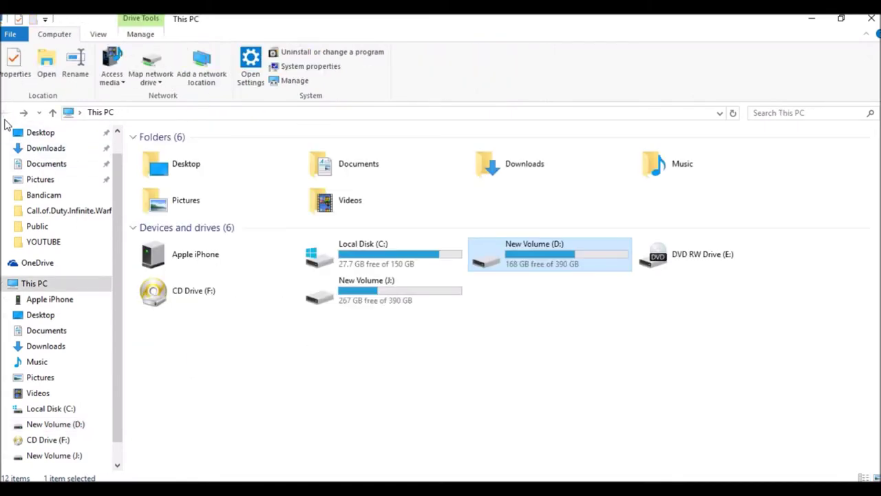
double_click(329, 303)
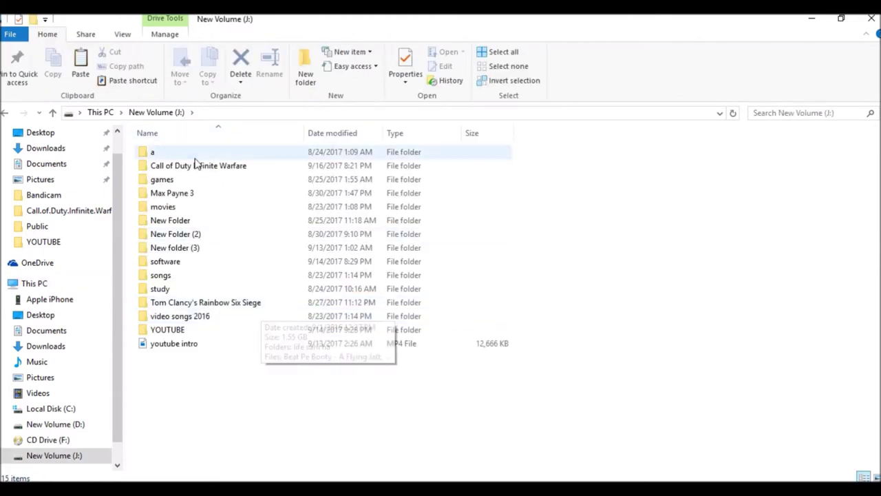
double_click(197, 165)
scroll(562, 215, "down", 3)
scroll(563, 215, "down", 1)
right_click(687, 153)
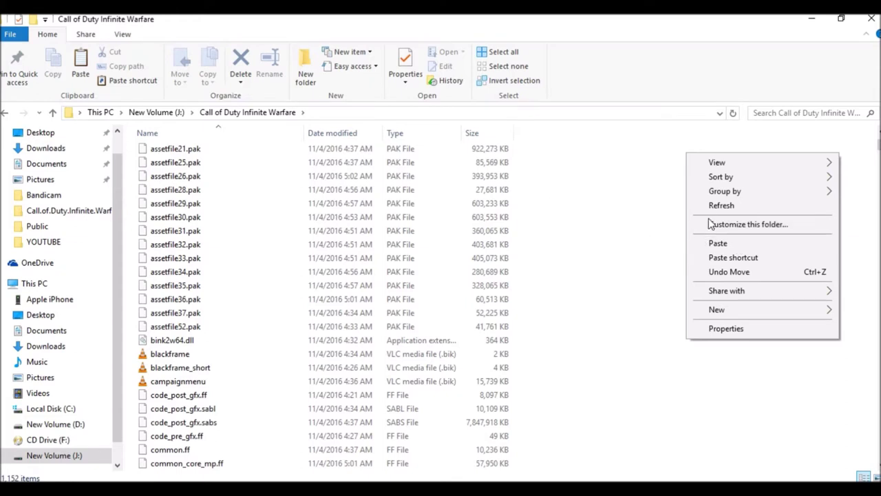
left_click(714, 244)
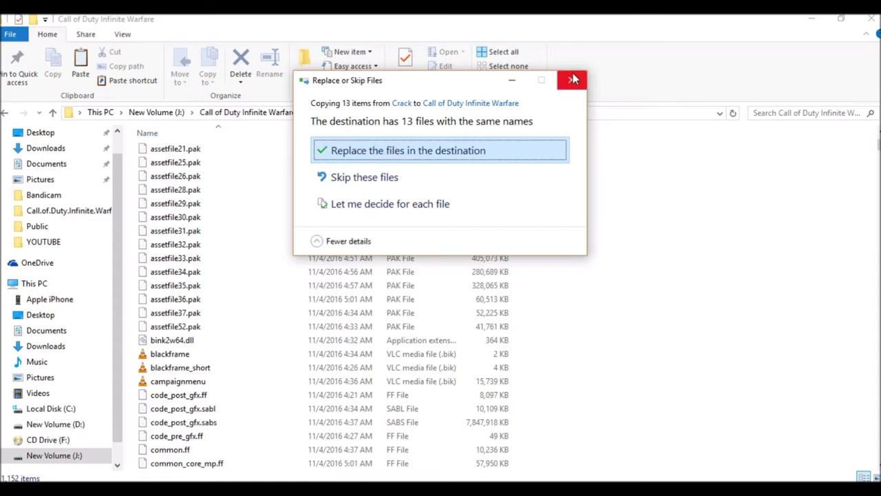
left_click(571, 79)
left_click(866, 19)
right_click(648, 102)
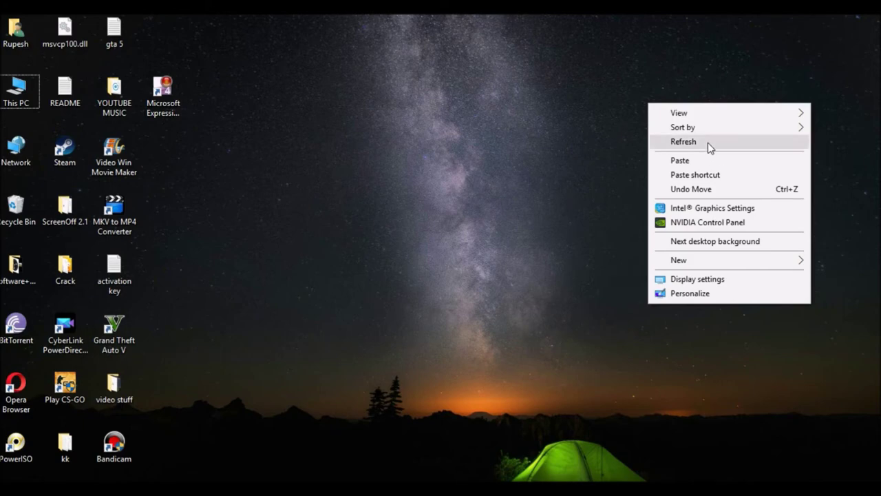
left_click(709, 142)
right_click(644, 163)
left_click(680, 202)
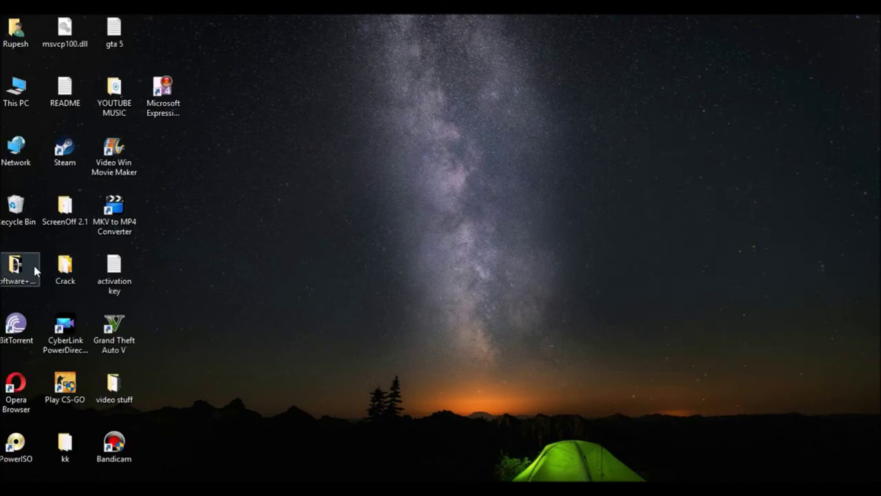
- Launch Call of Duty Infinite Warfare from its shortcut in the software+shortcuts desktop folder
double_click(34, 265)
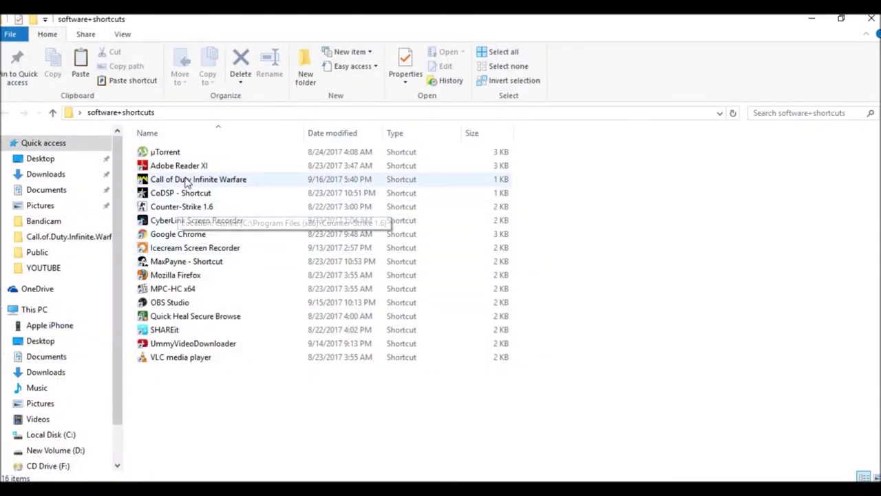
left_click(187, 181)
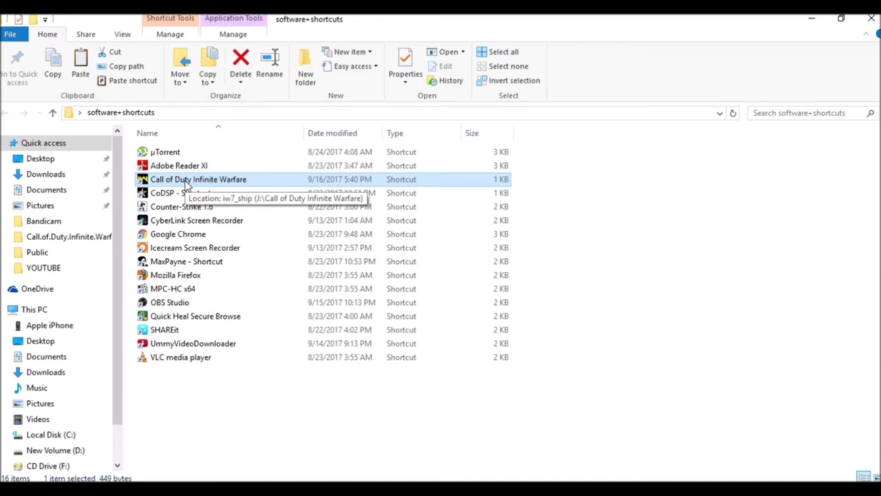
double_click(184, 181)
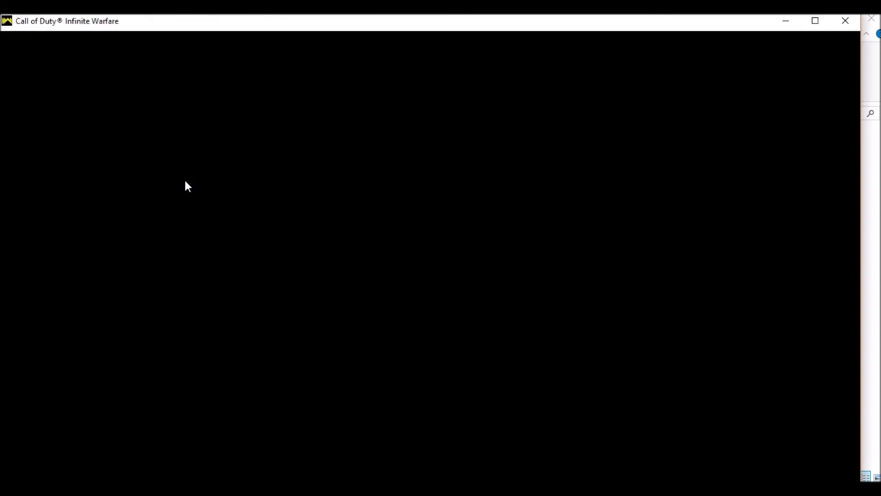